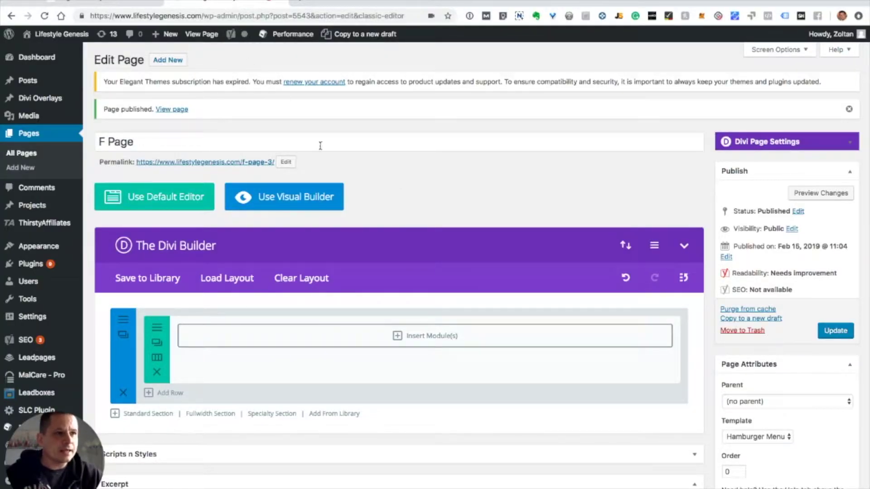
{"action": "key", "text": "alt+Tab"}
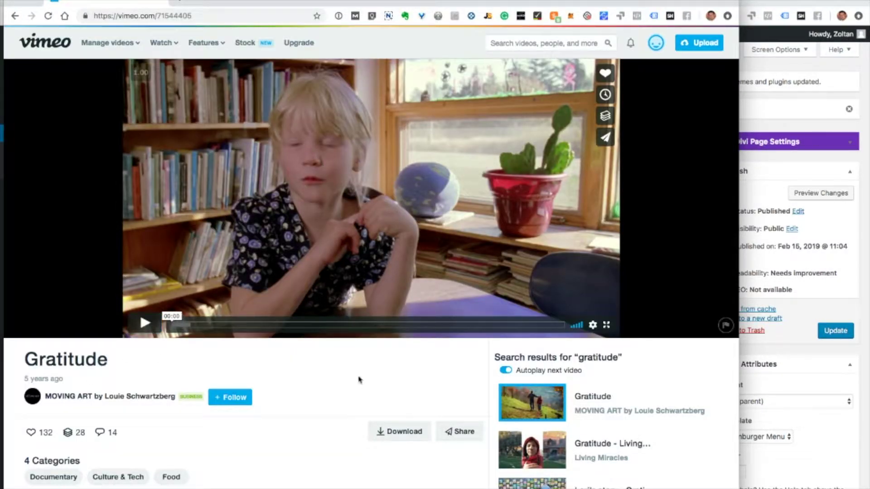
{"action": "left_click", "coordinate": [196, 16]}
{"action": "right_click", "coordinate": [180, 17]}
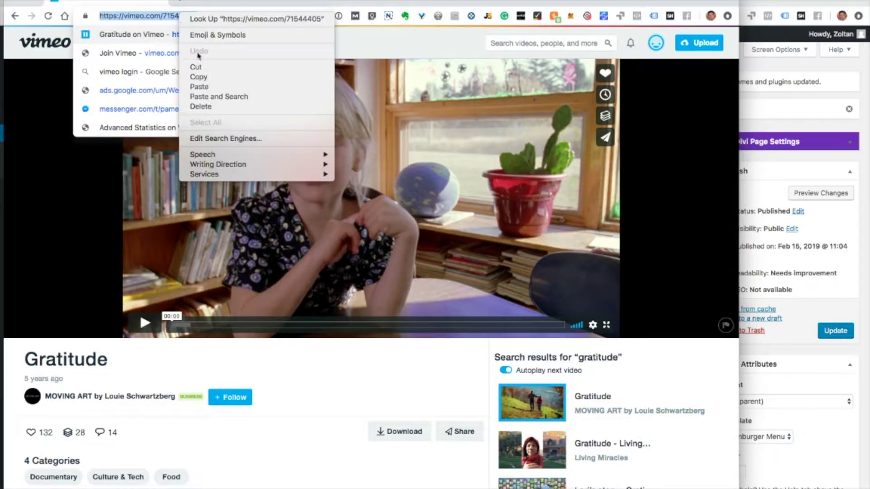
{"action": "left_click", "coordinate": [199, 75]}
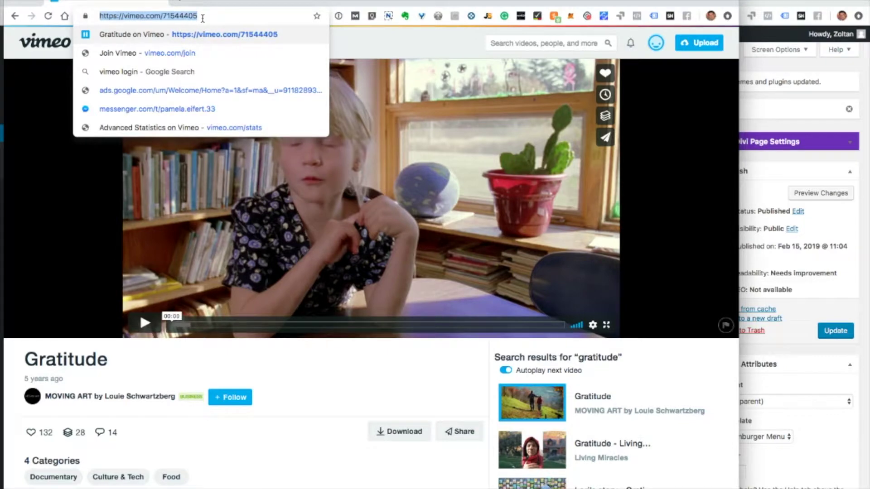
Insert a Video module using the pasted Vimeo Gratitude URL as its source and save it
{"action": "left_click", "coordinate": [765, 111]}
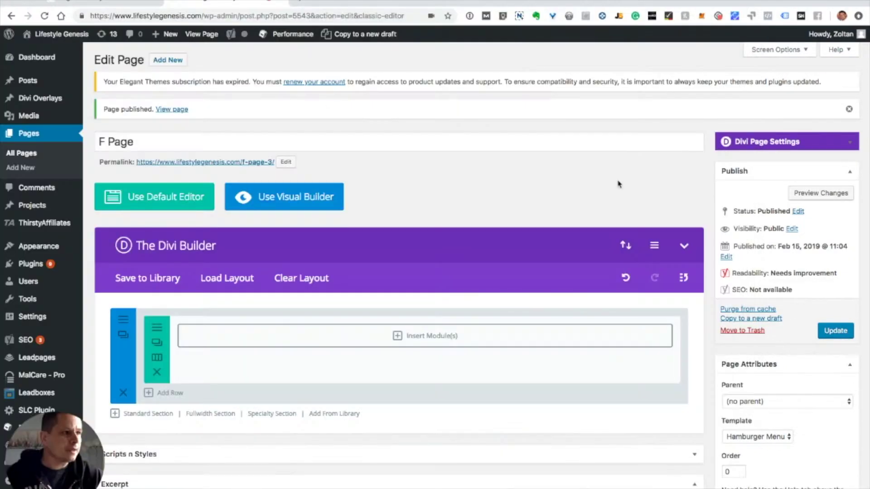
{"action": "left_click", "coordinate": [378, 340]}
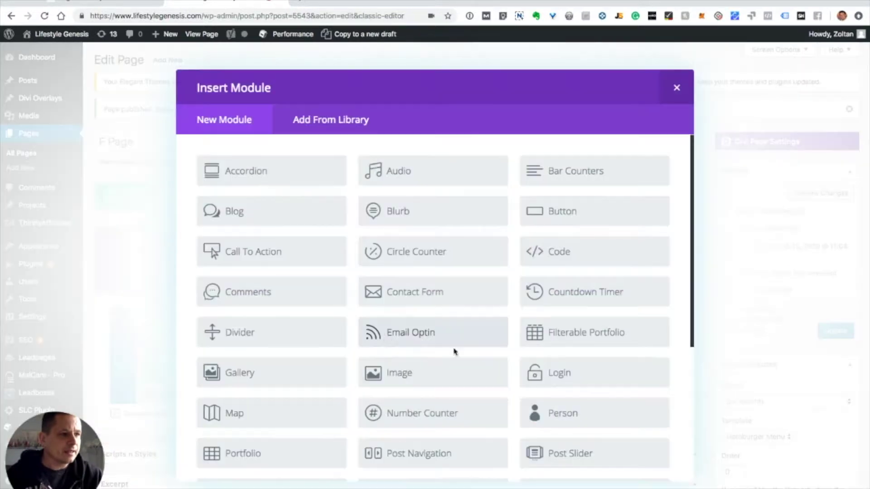
{"action": "scroll", "coordinate": [563, 425], "scroll_direction": "down", "scroll_amount": 5}
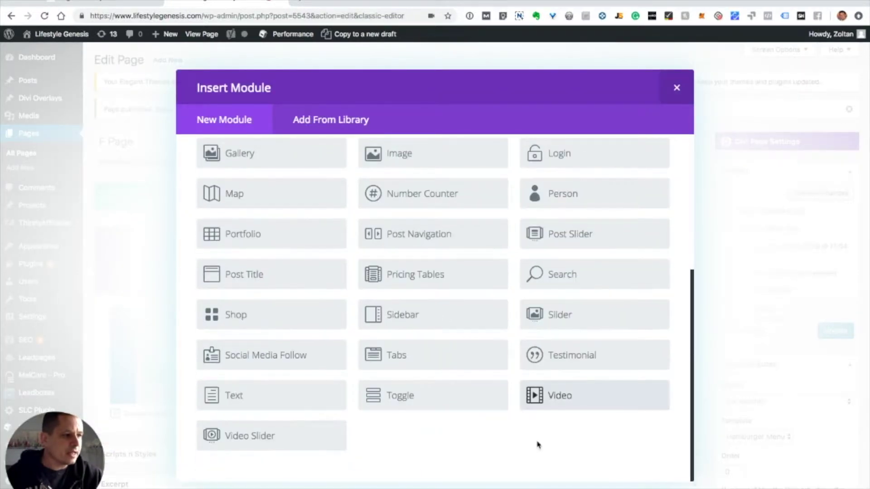
{"action": "left_click", "coordinate": [559, 395]}
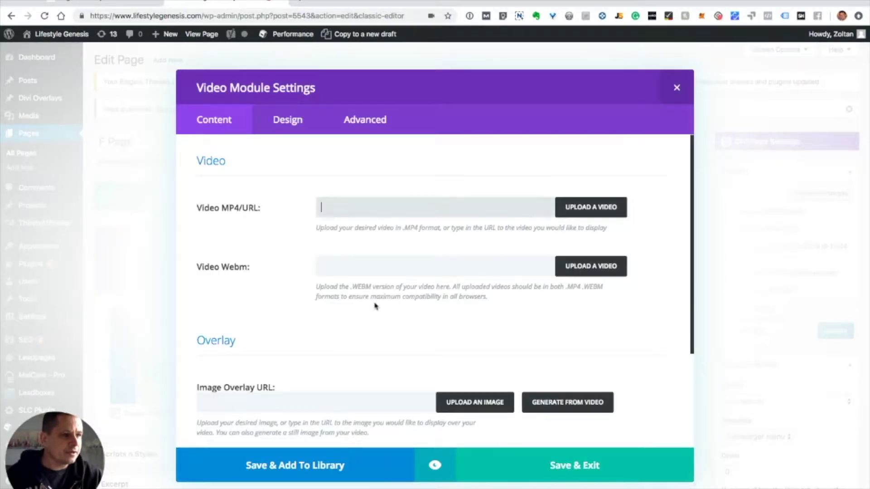
{"action": "right_click", "coordinate": [352, 210]}
{"action": "left_click", "coordinate": [379, 274]}
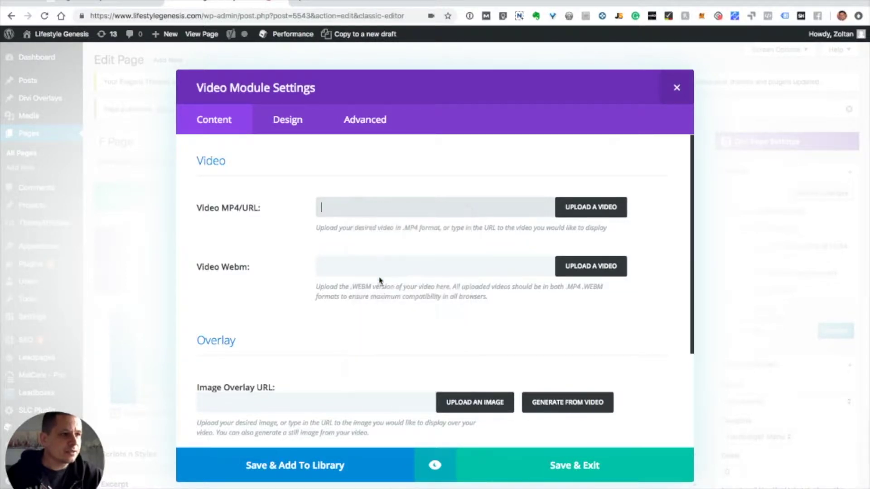
{"action": "left_click", "coordinate": [549, 473]}
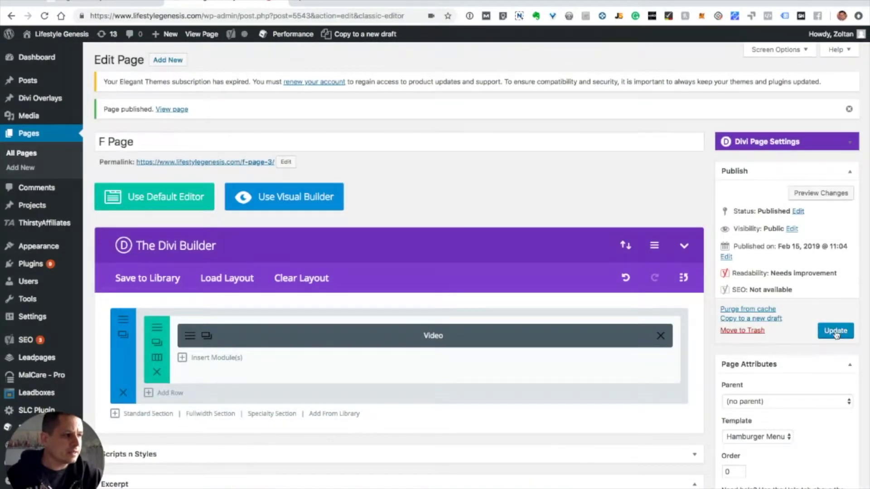
Update F Page and copy its permalink
{"action": "left_click", "coordinate": [836, 331]}
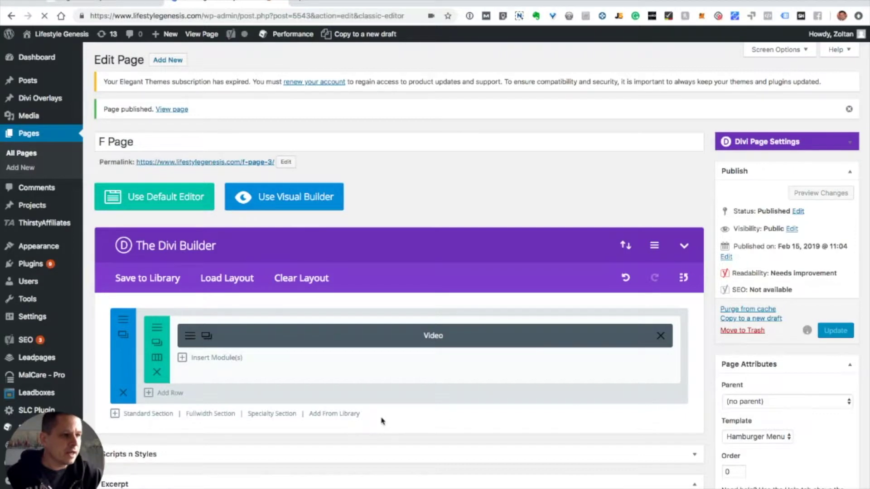
{"action": "right_click", "coordinate": [224, 162]}
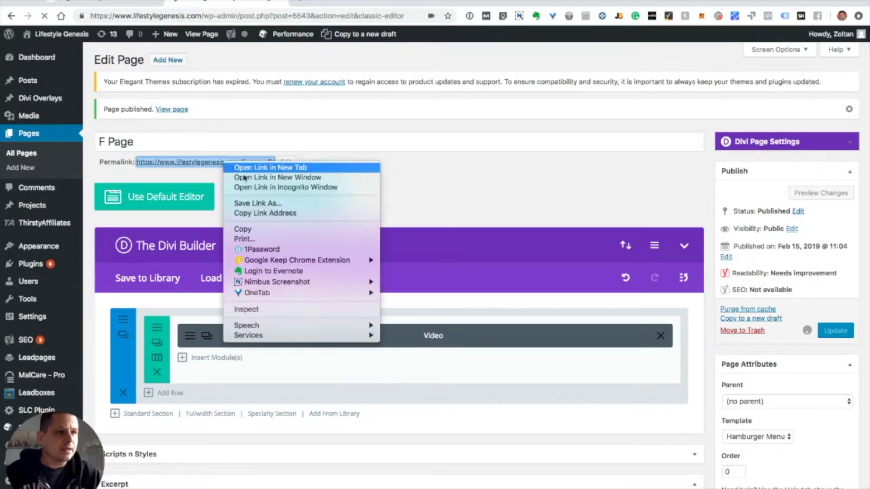
{"action": "left_click", "coordinate": [247, 230]}
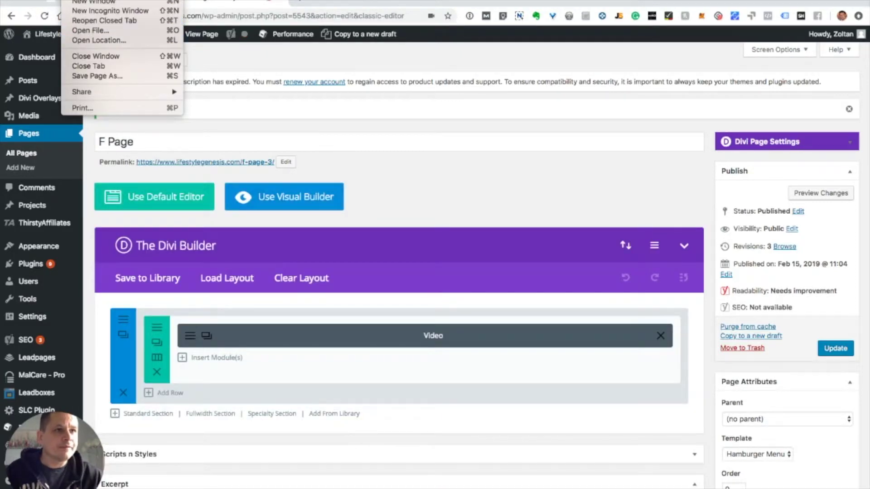
Load the live F Page in a new incognito window and play, then pause, the Gratitude video
{"action": "left_click", "coordinate": [80, 12]}
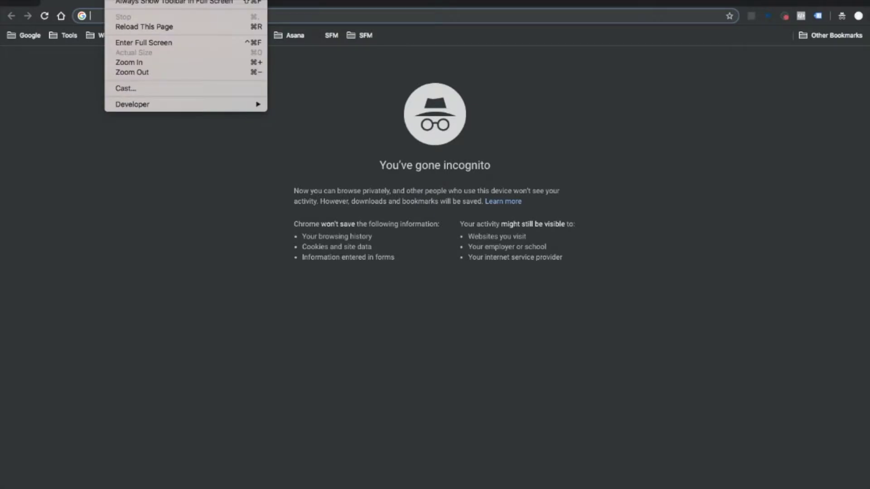
{"action": "left_click", "coordinate": [101, 35]}
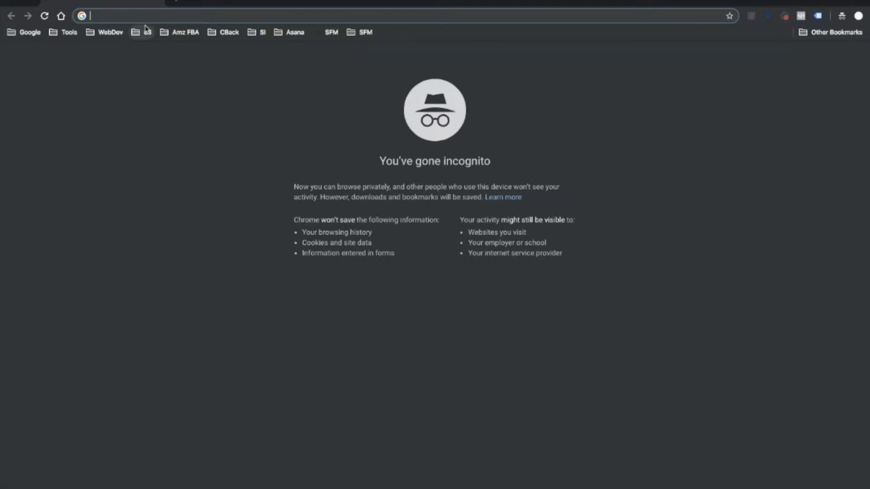
{"action": "key", "text": "super+v"}
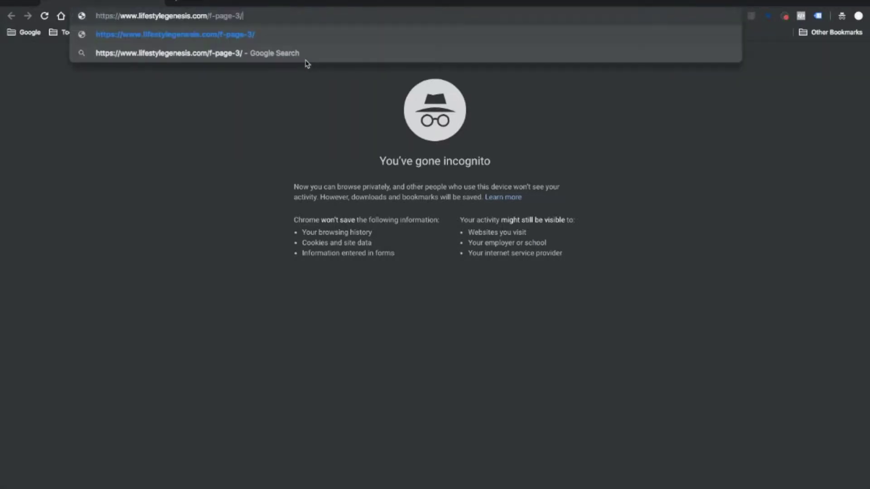
{"action": "key", "text": "Return"}
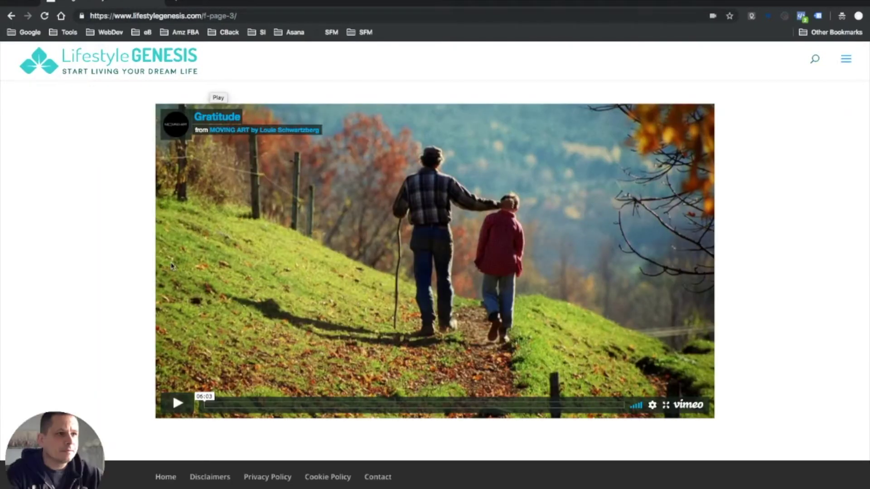
{"action": "left_click", "coordinate": [178, 404]}
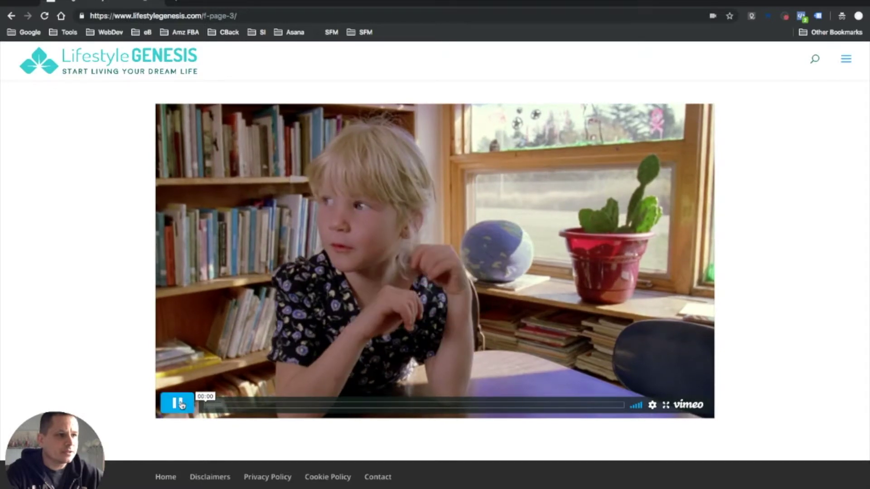
{"action": "left_click", "coordinate": [178, 404]}
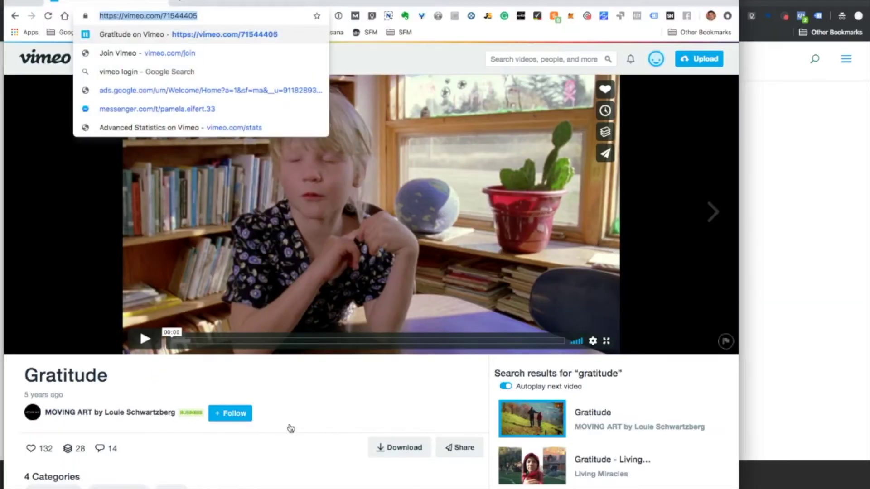
Open the Gratitude video's Share dialog and expand the Embed customisation options
{"action": "left_click", "coordinate": [338, 419]}
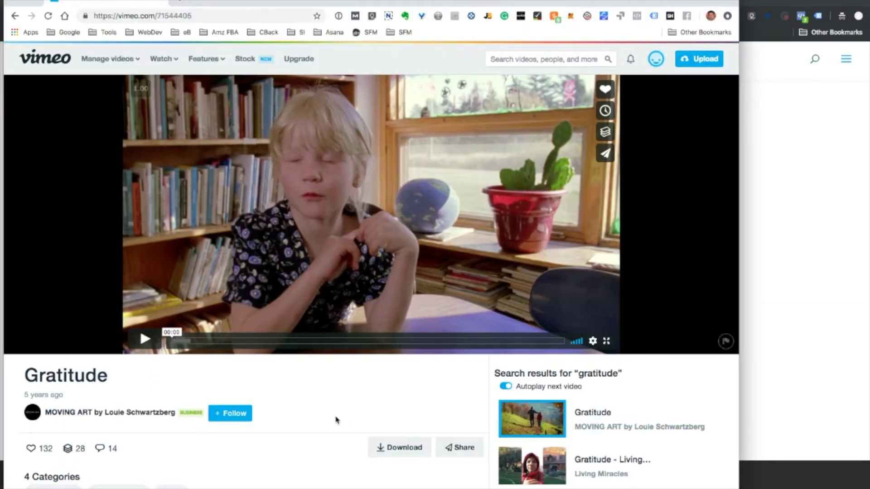
{"action": "left_click", "coordinate": [464, 448]}
{"action": "scroll", "coordinate": [463, 435], "scroll_direction": "down", "scroll_amount": 5}
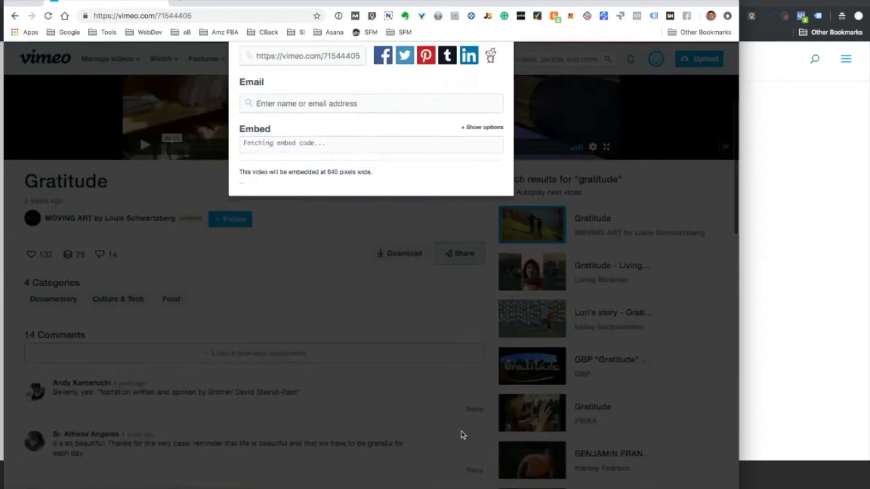
{"action": "scroll", "coordinate": [405, 263], "scroll_direction": "up", "scroll_amount": 4}
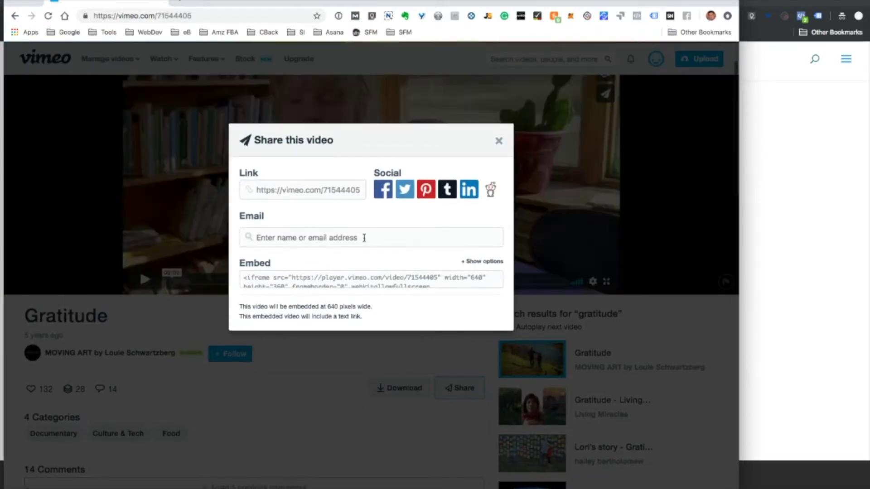
{"action": "left_click", "coordinate": [285, 277]}
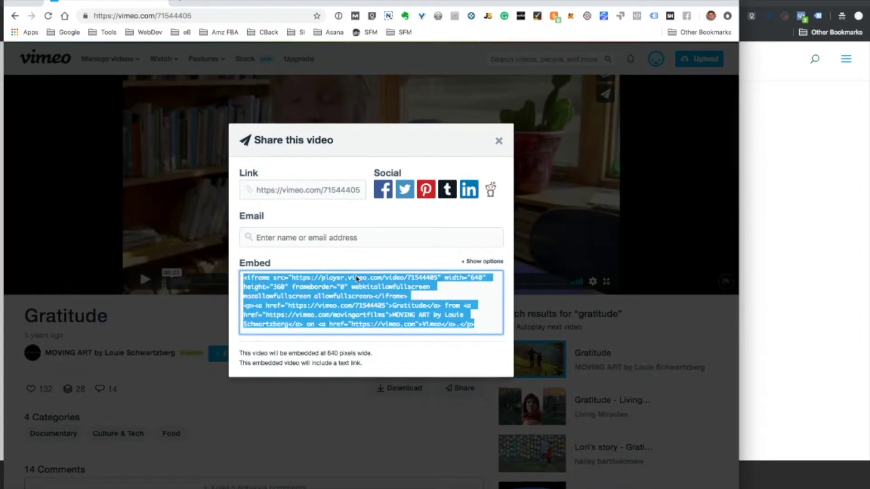
{"action": "left_click", "coordinate": [467, 283]}
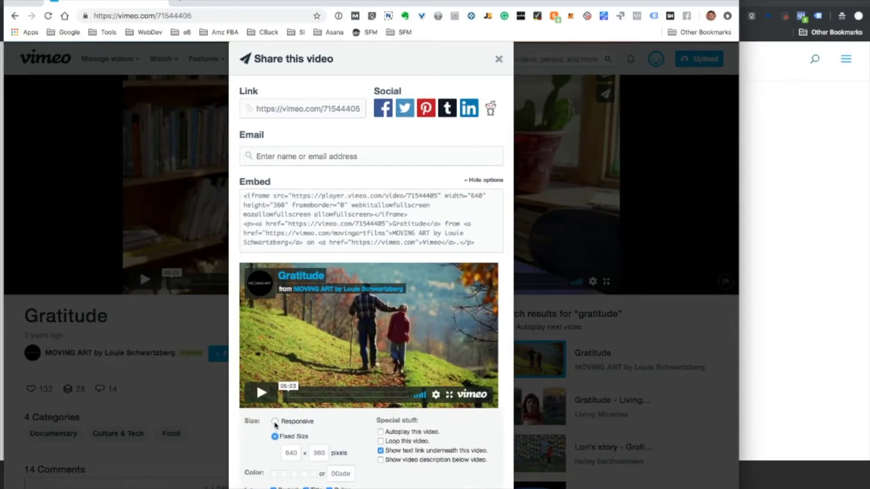
Set the embed to Responsive, hiding Portrait and Byline while keeping the Title
{"action": "scroll", "coordinate": [272, 417], "scroll_direction": "down", "scroll_amount": 1}
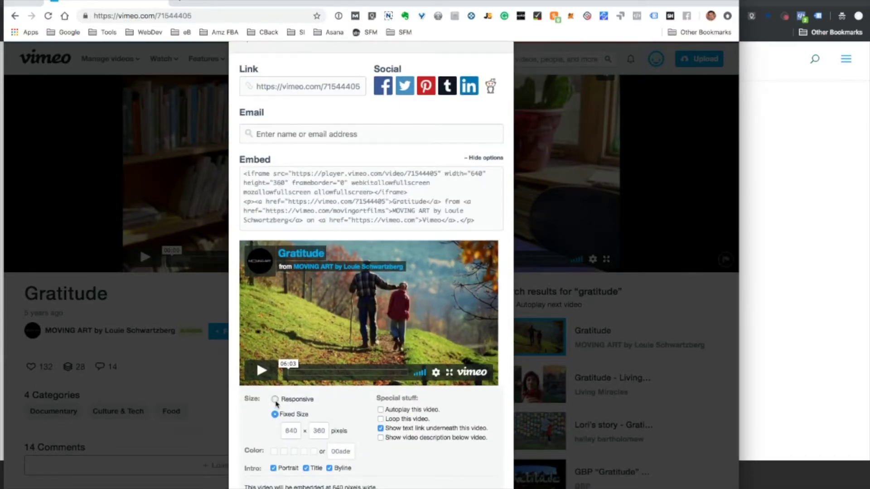
{"action": "left_click", "coordinate": [275, 399]}
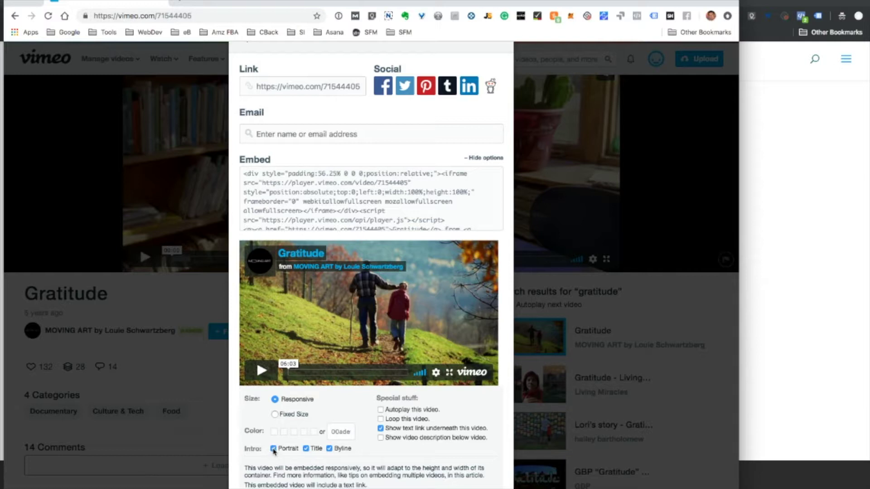
{"action": "left_click", "coordinate": [274, 449]}
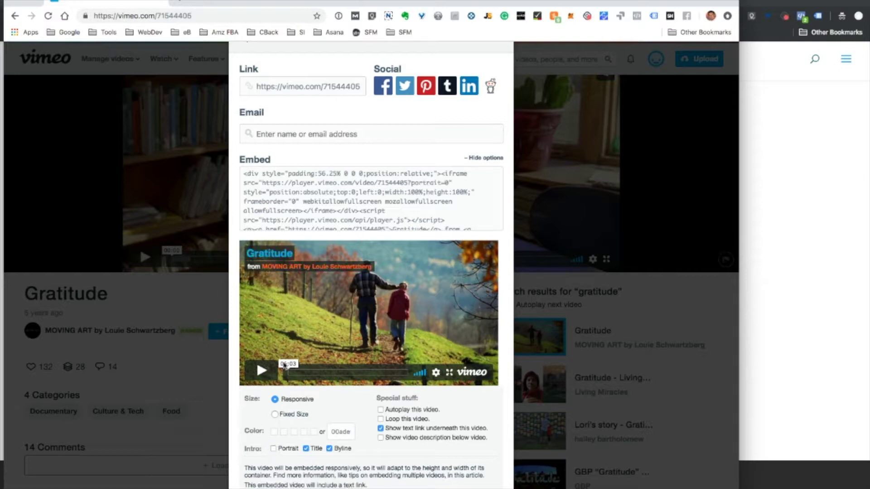
{"action": "left_click", "coordinate": [306, 449]}
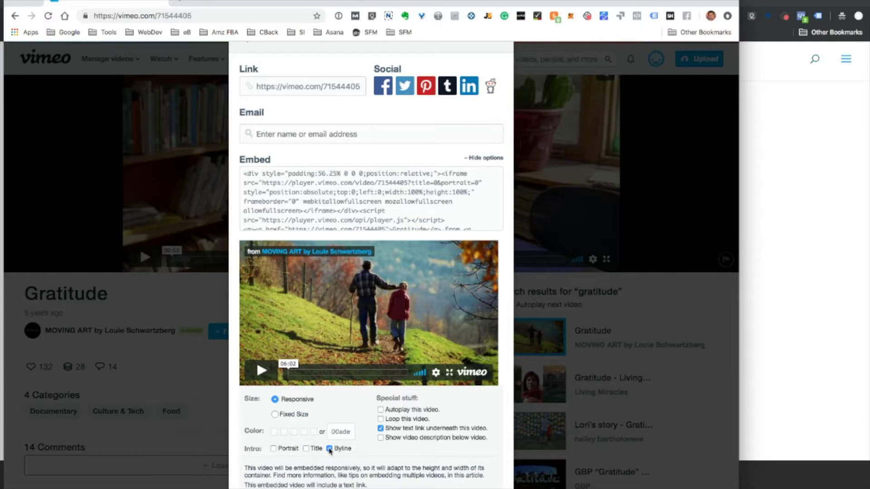
{"action": "left_click", "coordinate": [329, 449]}
{"action": "left_click", "coordinate": [307, 448]}
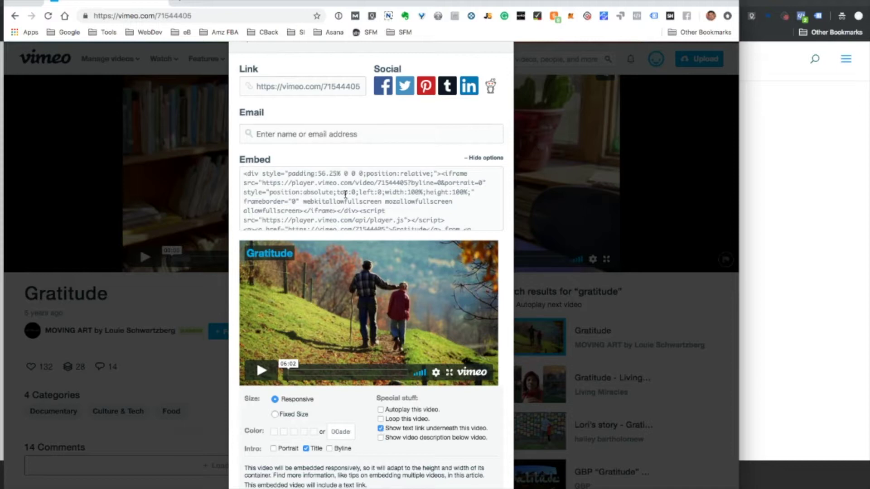
Copy the responsive Gratitude embed code and return to the WordPress editor
{"action": "left_click", "coordinate": [346, 195]}
{"action": "scroll", "coordinate": [345, 195], "scroll_direction": "up", "scroll_amount": 1}
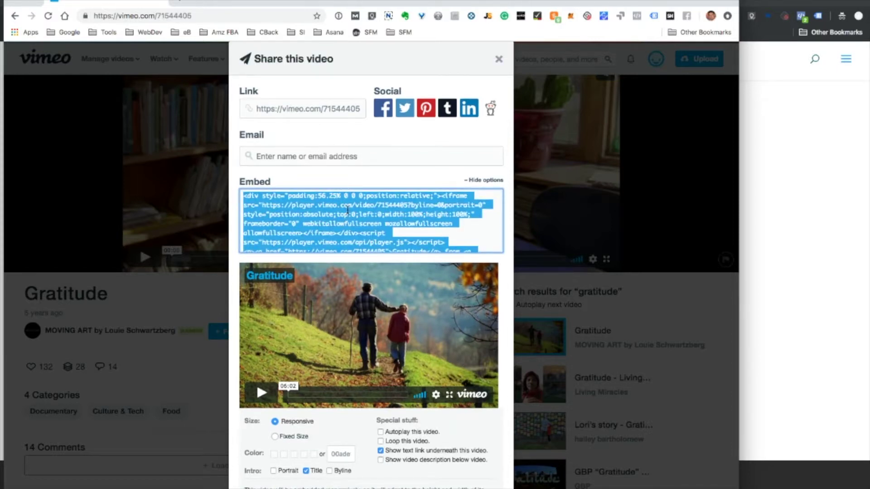
{"action": "right_click", "coordinate": [349, 213]}
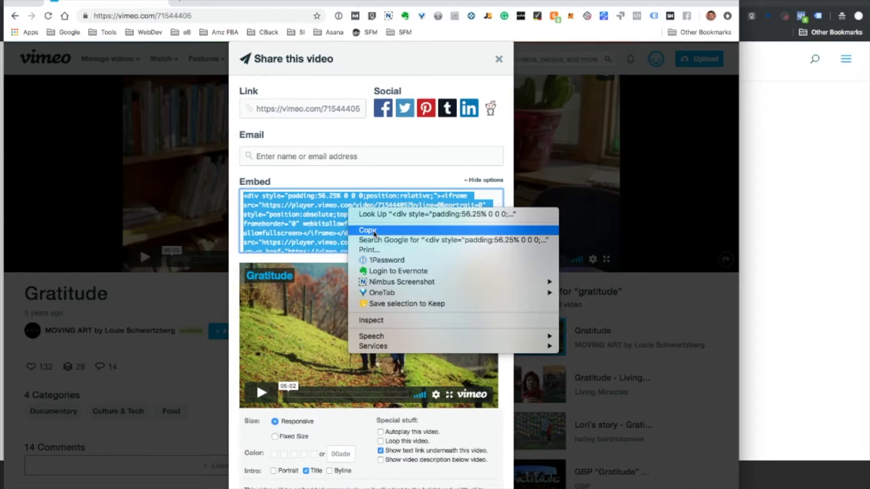
{"action": "left_click", "coordinate": [374, 232]}
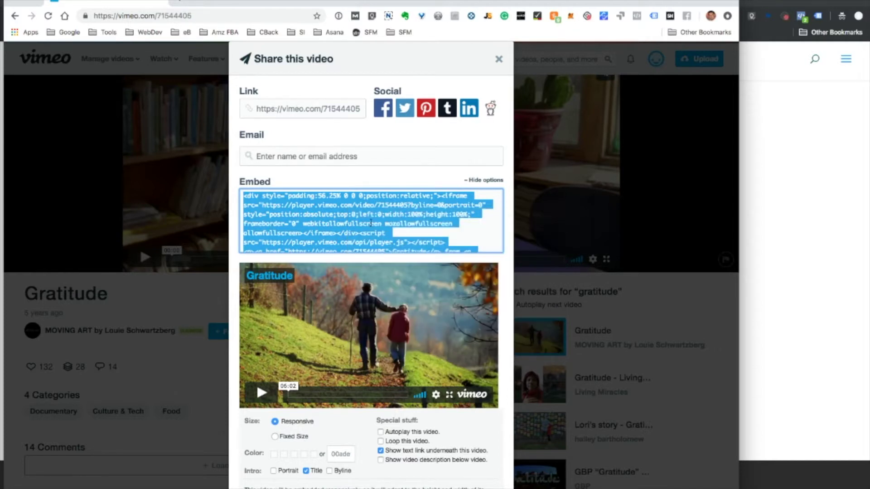
{"action": "left_click", "coordinate": [787, 135]}
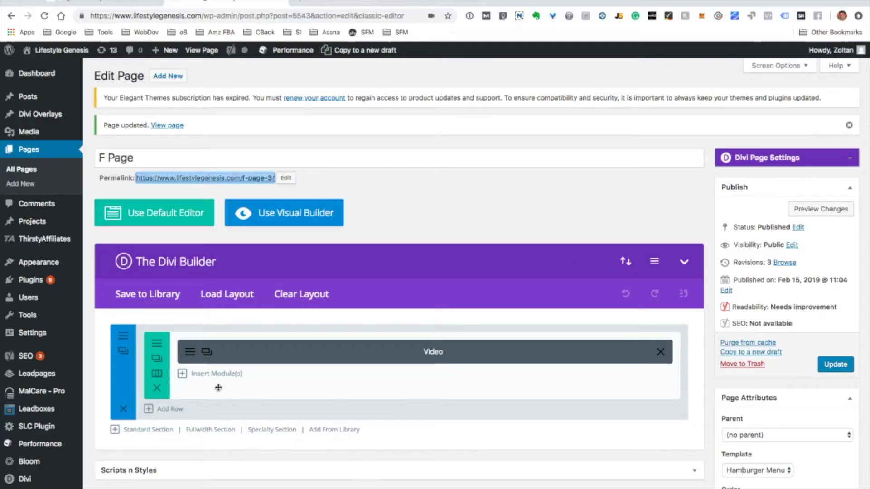
Insert a Code module containing the pasted responsive Vimeo embed, save it, and update F Page
{"action": "left_click", "coordinate": [215, 374]}
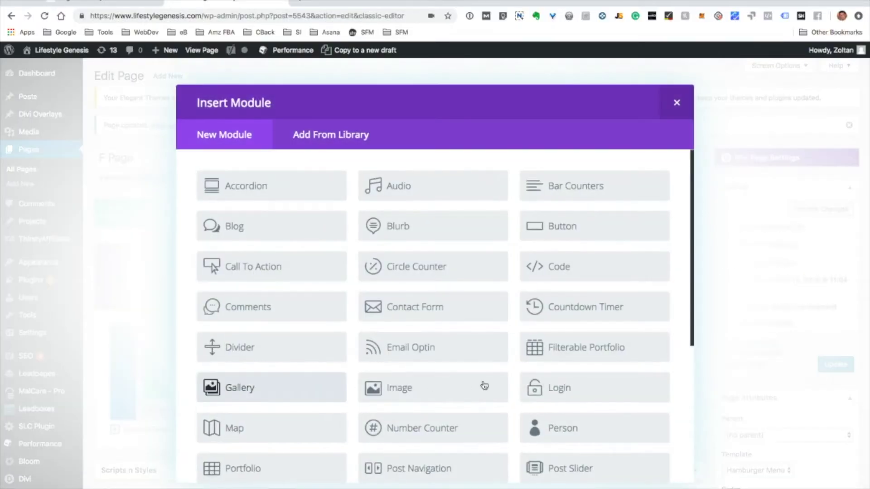
{"action": "left_click", "coordinate": [557, 267]}
{"action": "right_click", "coordinate": [347, 233]}
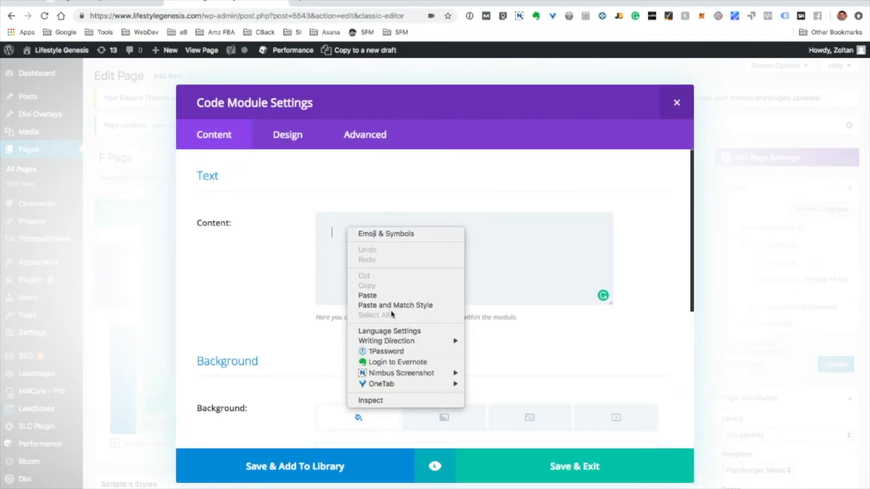
{"action": "left_click", "coordinate": [386, 295]}
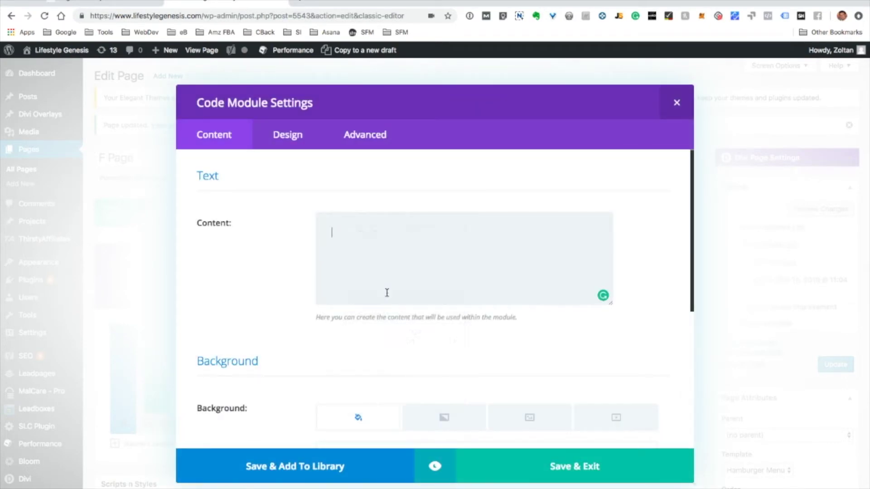
{"action": "left_click", "coordinate": [574, 467]}
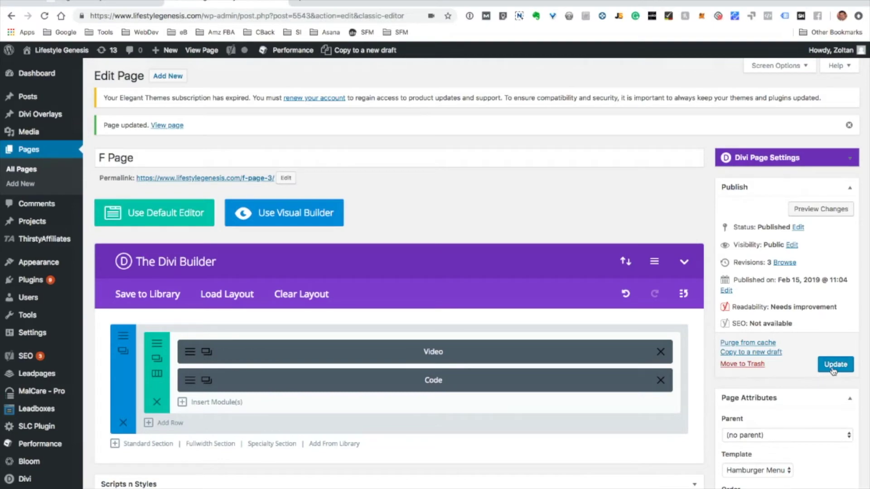
{"action": "left_click", "coordinate": [835, 365]}
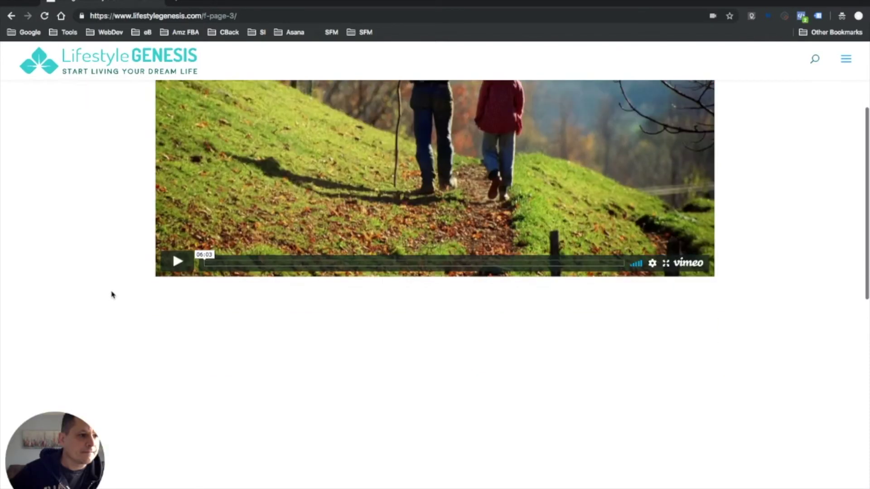
On the live f-page-3, play and pause the Gratitude embed, then narrow the browser window
{"action": "scroll", "coordinate": [113, 295], "scroll_direction": "down", "scroll_amount": 6}
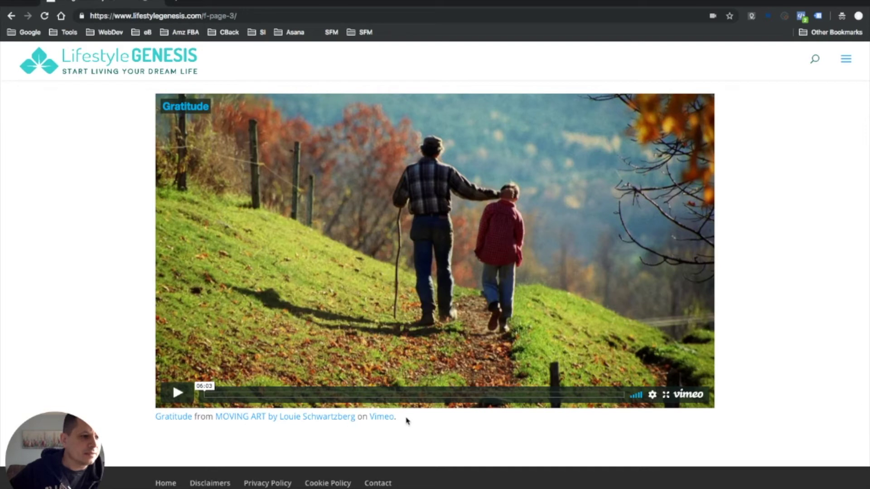
{"action": "left_click_drag", "start_coordinate": [407, 421], "coordinate": [158, 417]}
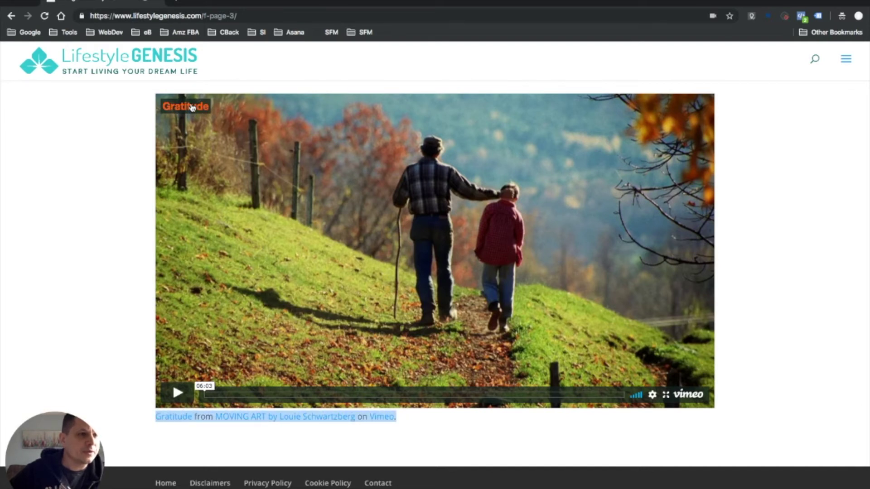
{"action": "left_click", "coordinate": [108, 352]}
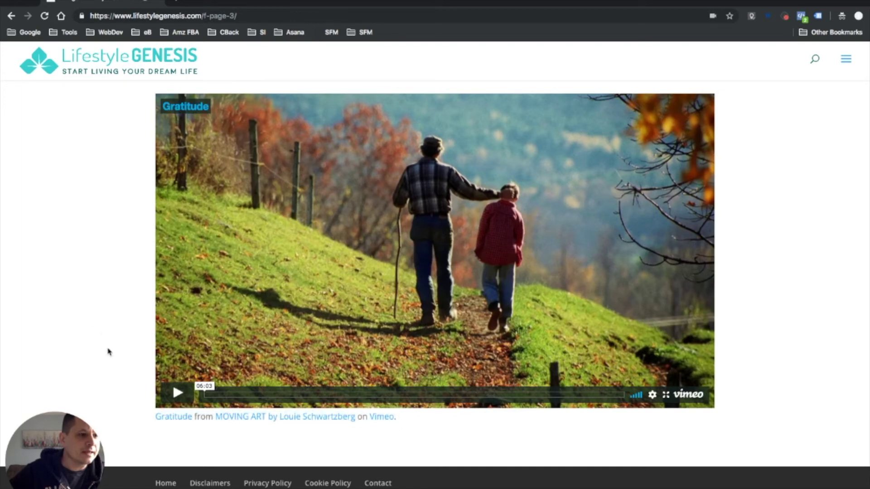
{"action": "left_click", "coordinate": [180, 400]}
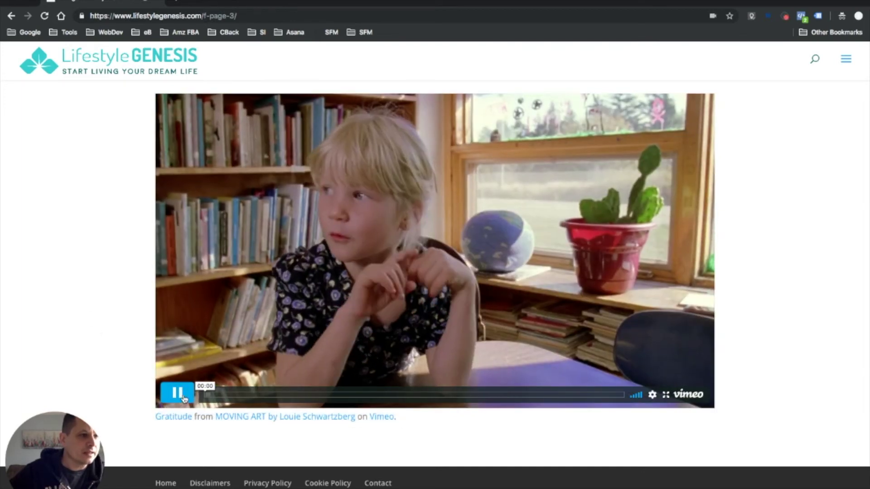
{"action": "left_click", "coordinate": [179, 401]}
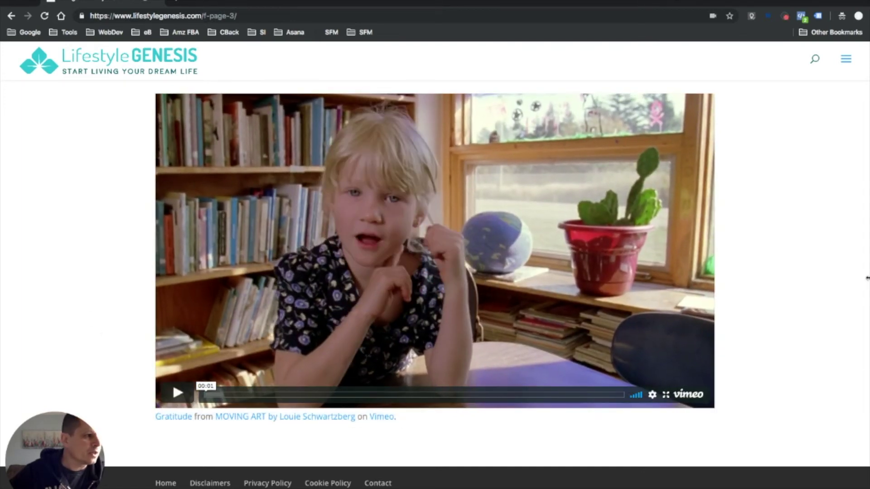
{"action": "left_click_drag", "start_coordinate": [762, 287], "coordinate": [195, 345]}
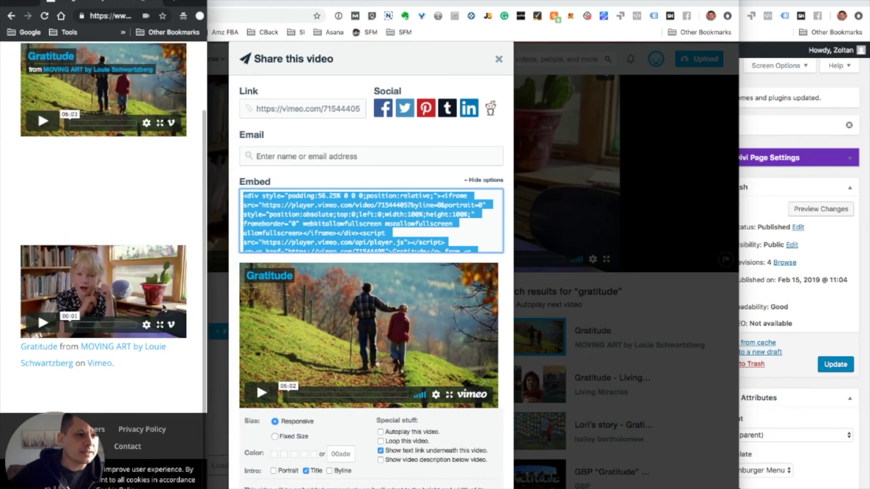
{"action": "scroll", "coordinate": [132, 231], "scroll_direction": "up", "scroll_amount": 2}
{"action": "scroll", "coordinate": [133, 235], "scroll_direction": "down", "scroll_amount": 1}
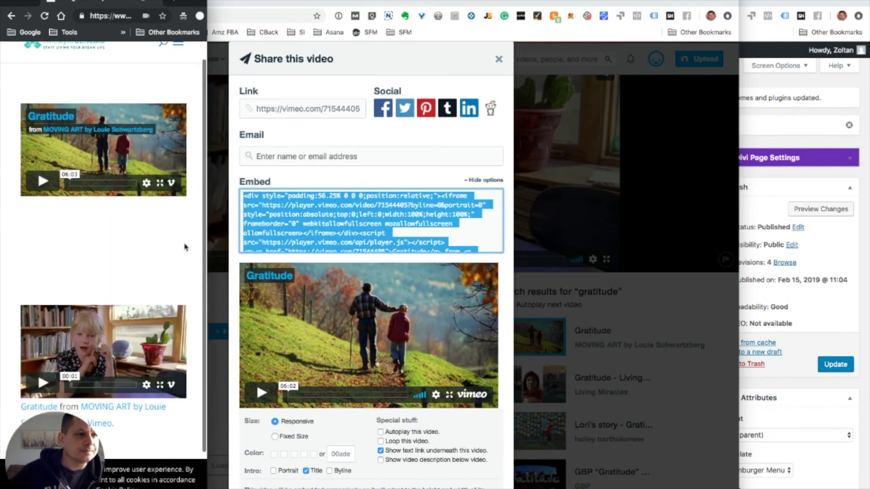